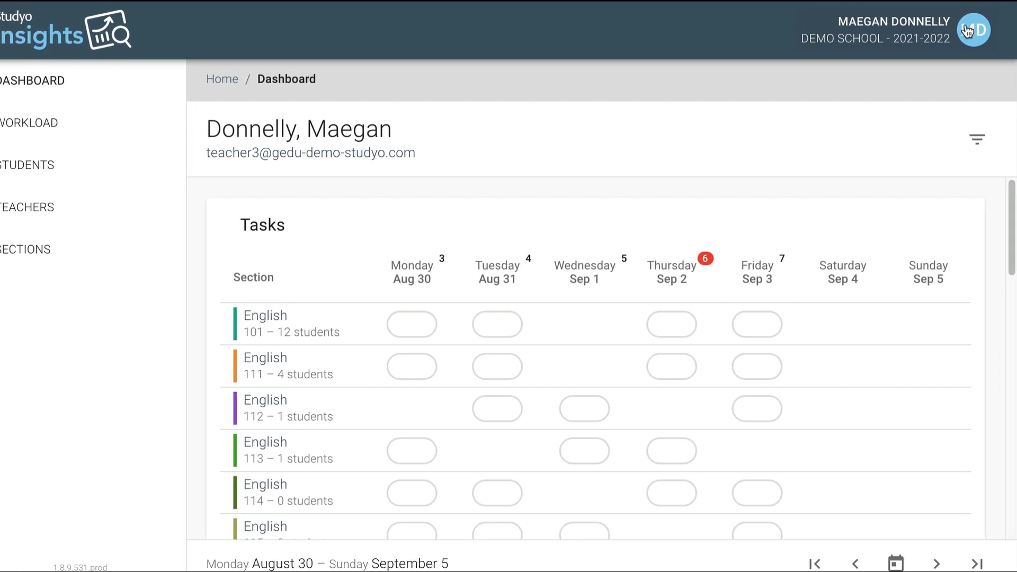
Go to the school's External Accounts page and start adding a Google account.
left_click(968, 31)
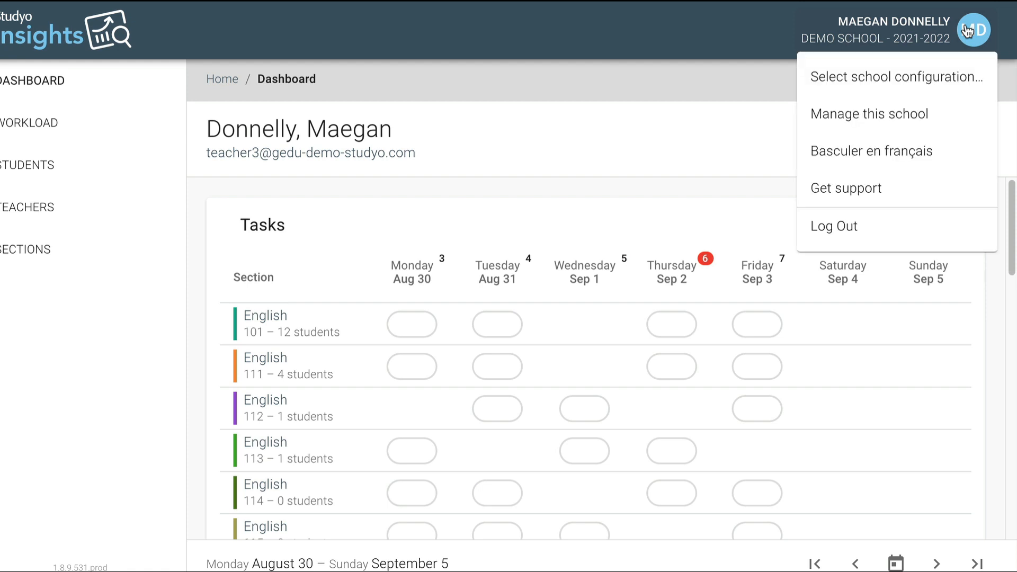
left_click(904, 117)
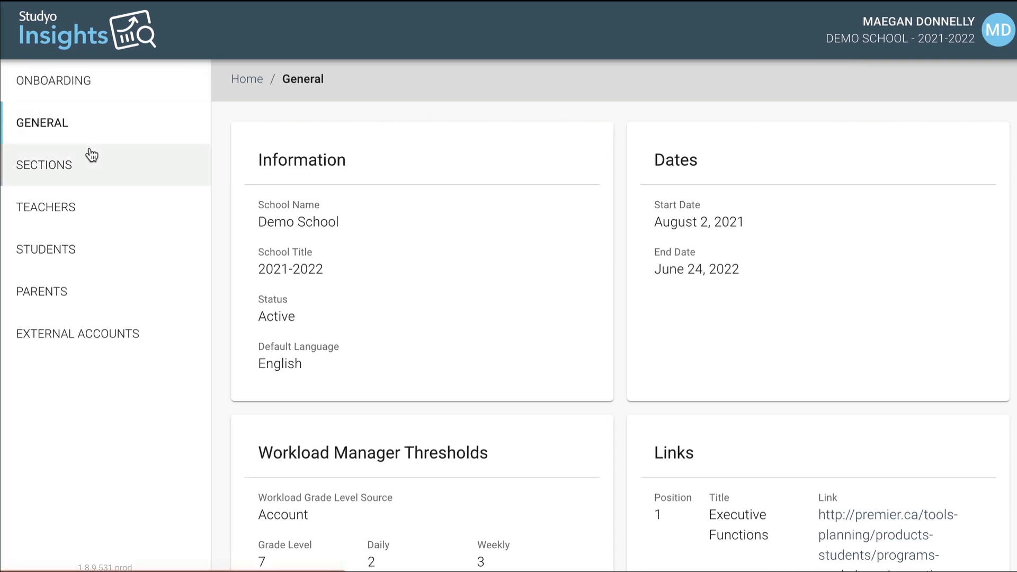
left_click(91, 339)
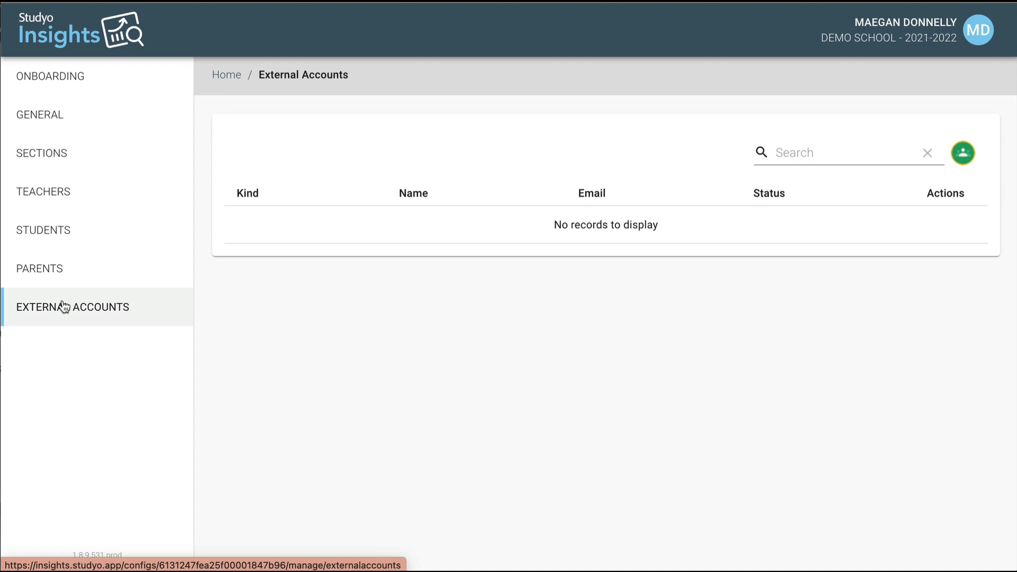
left_click(963, 154)
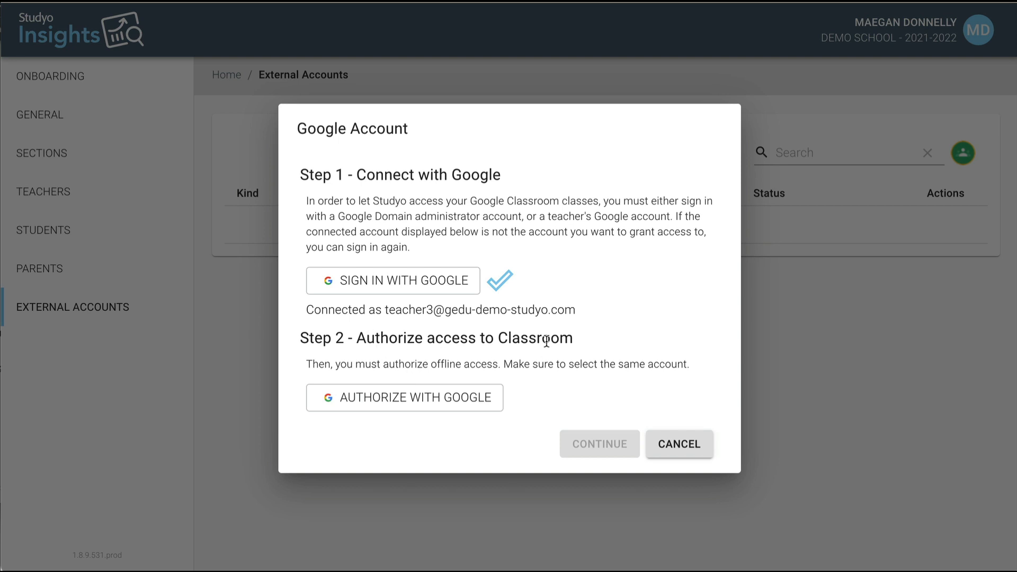
Grant the teacher's Google account Classroom coursework and marks access, then finish linking it.
left_click(460, 402)
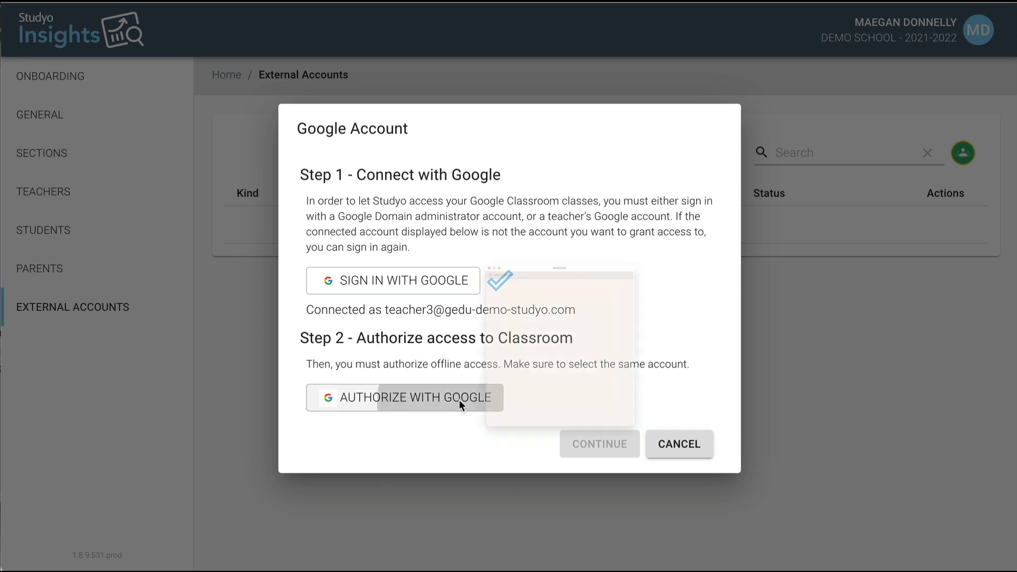
left_click(486, 325)
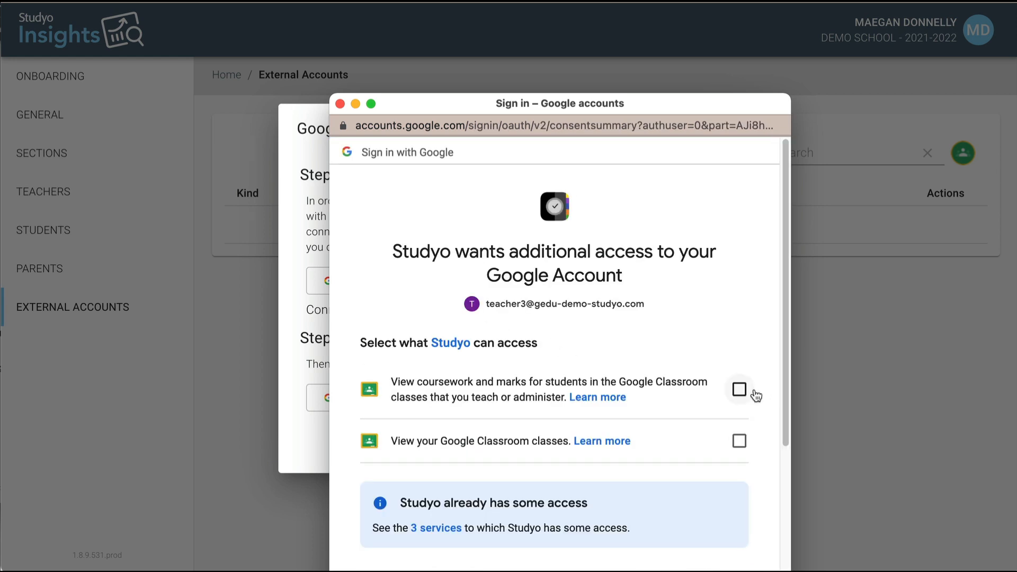
left_click(742, 391)
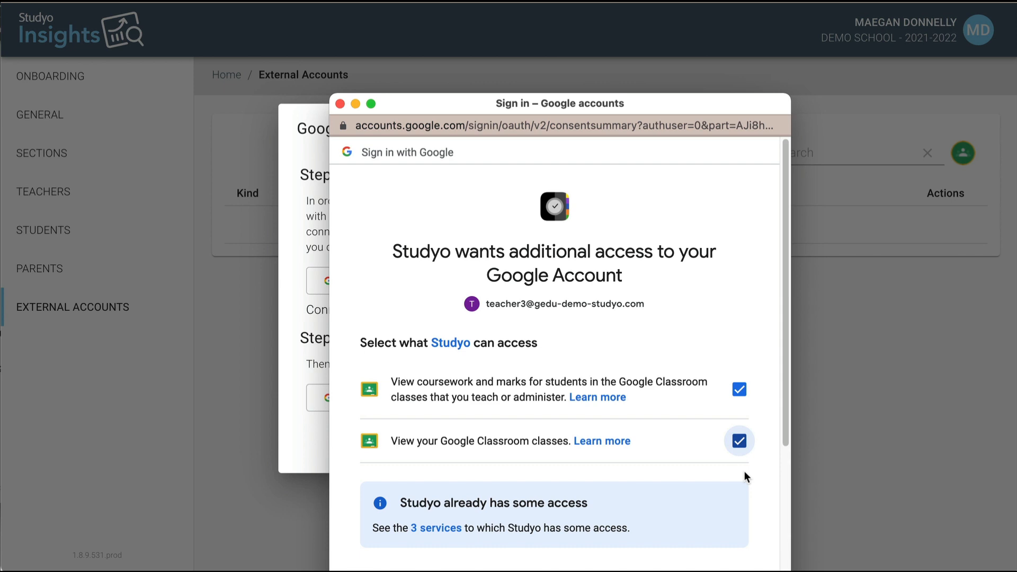
scroll(745, 472, "down", 5)
left_click(716, 488)
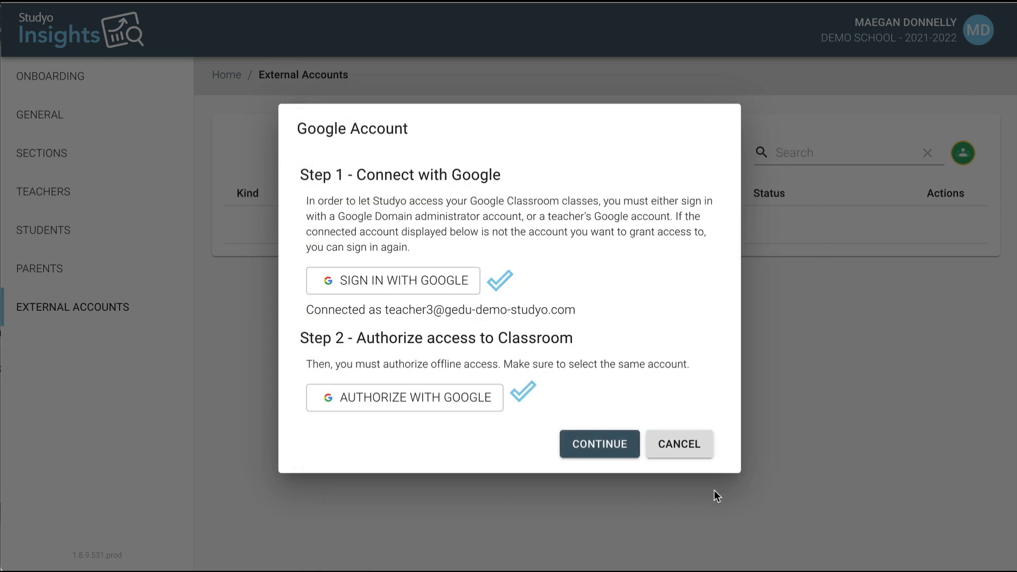
left_click(612, 448)
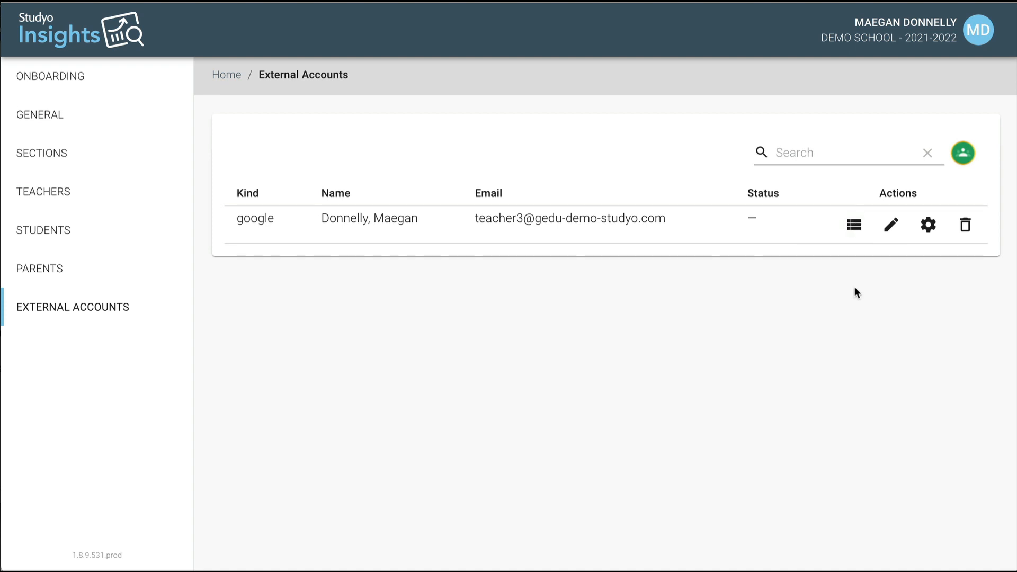
left_click(855, 227)
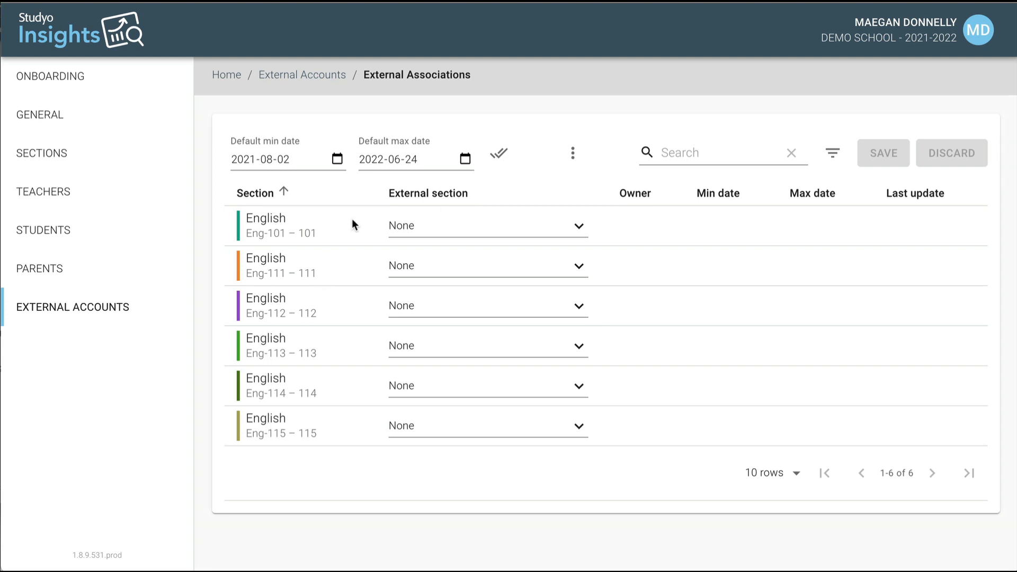
left_click(440, 228)
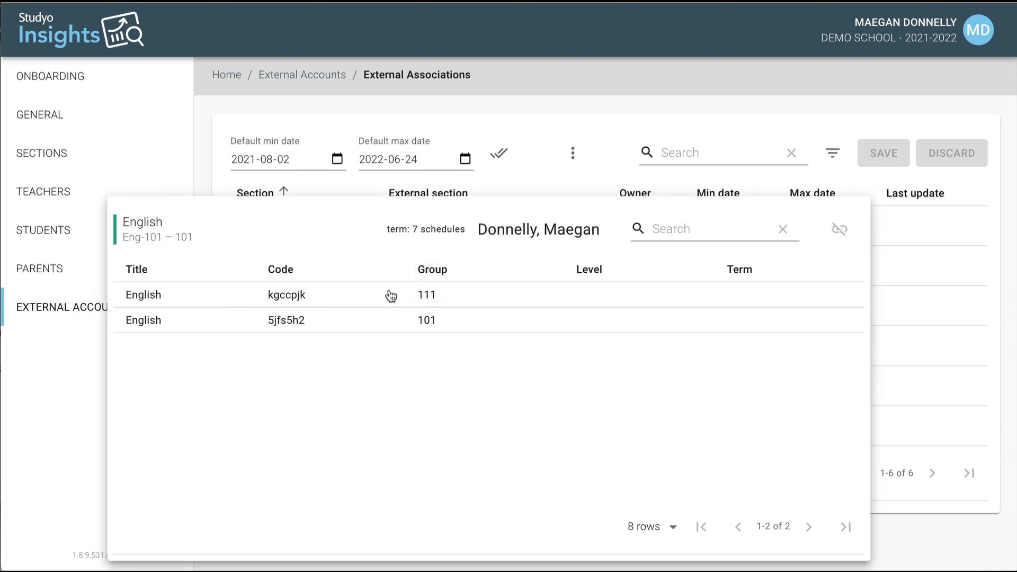
left_click(327, 325)
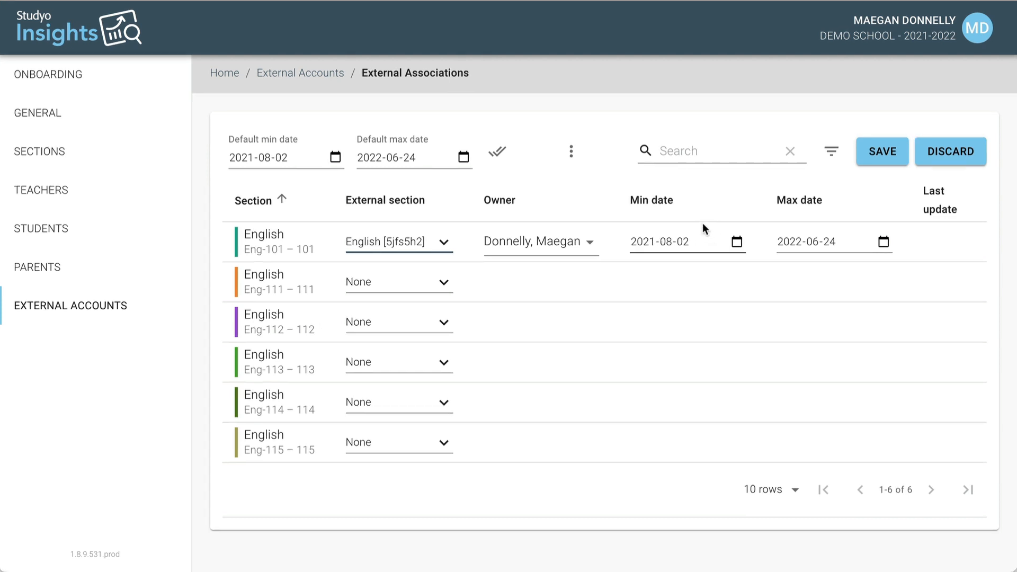
left_click(668, 247)
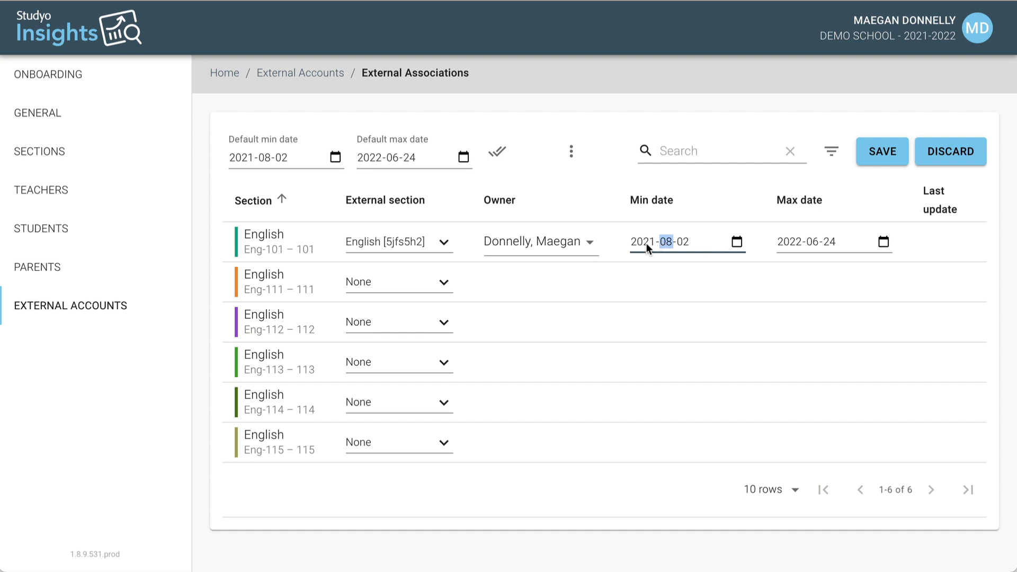
left_click(704, 275)
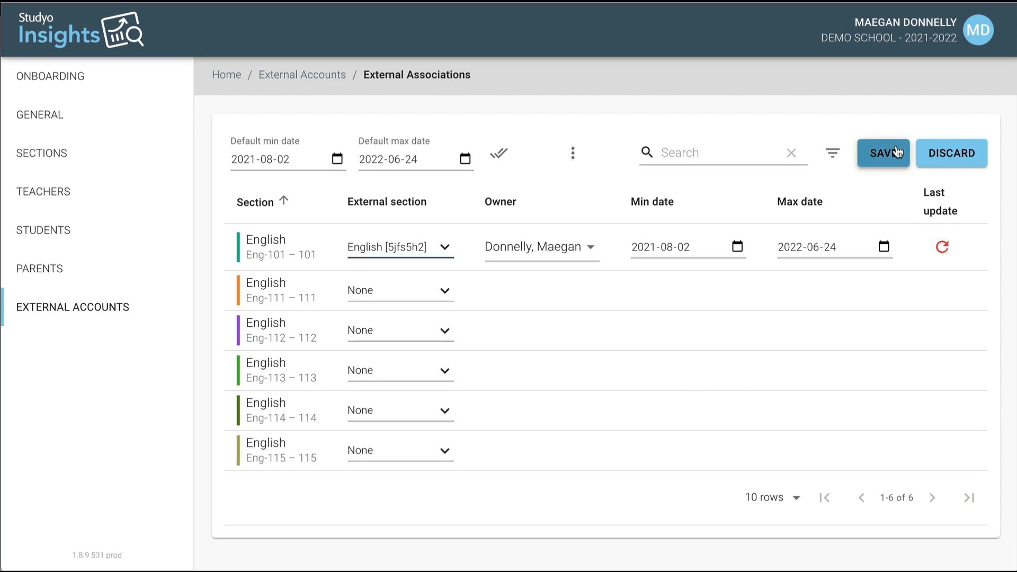
left_click(896, 152)
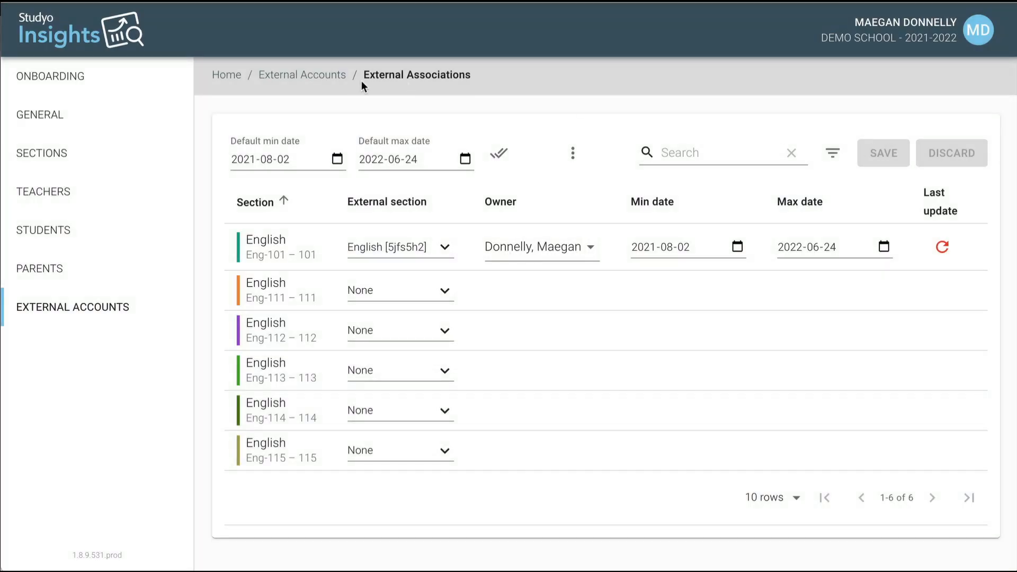
Create a 'Book reflection' assignment due Sep 16 and assign it to the class.
left_click(326, 78)
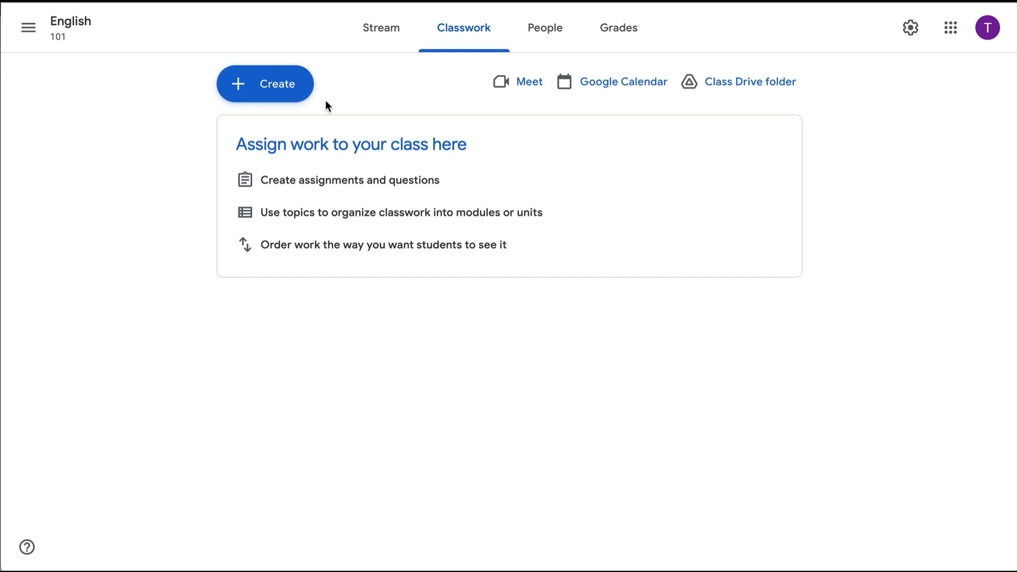
left_click(263, 86)
left_click(271, 127)
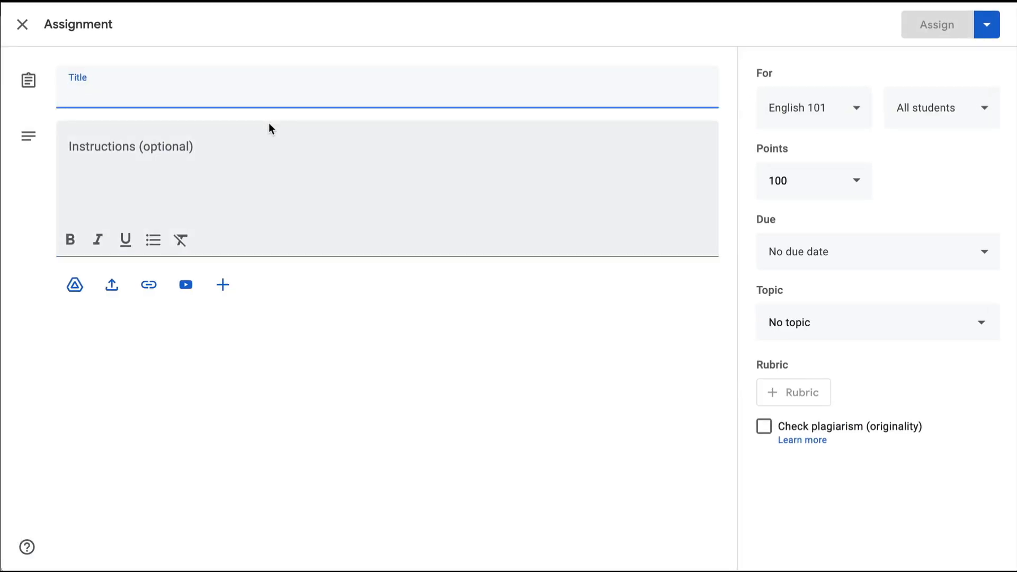
type("Book reflection")
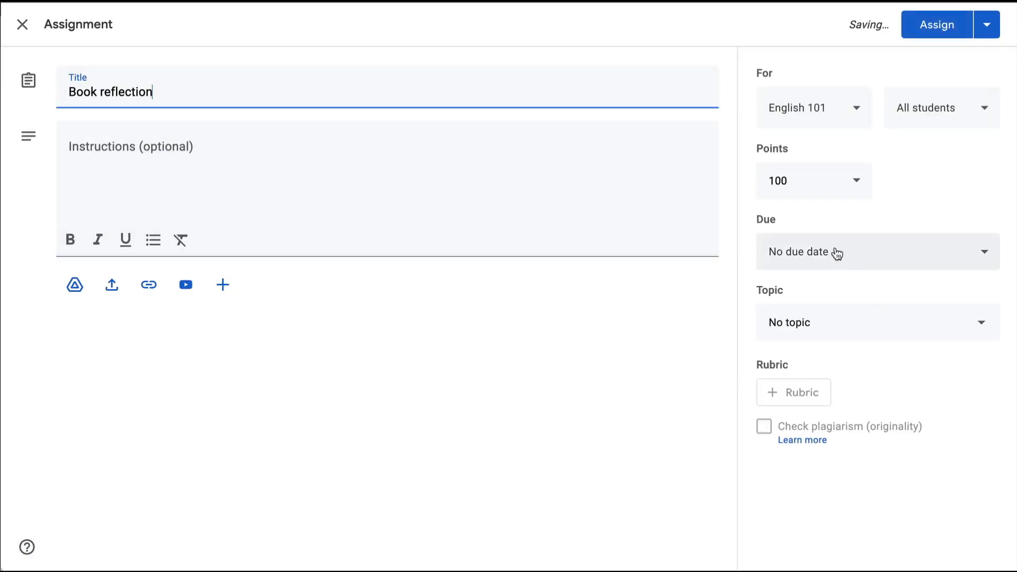
left_click(835, 251)
left_click(839, 315)
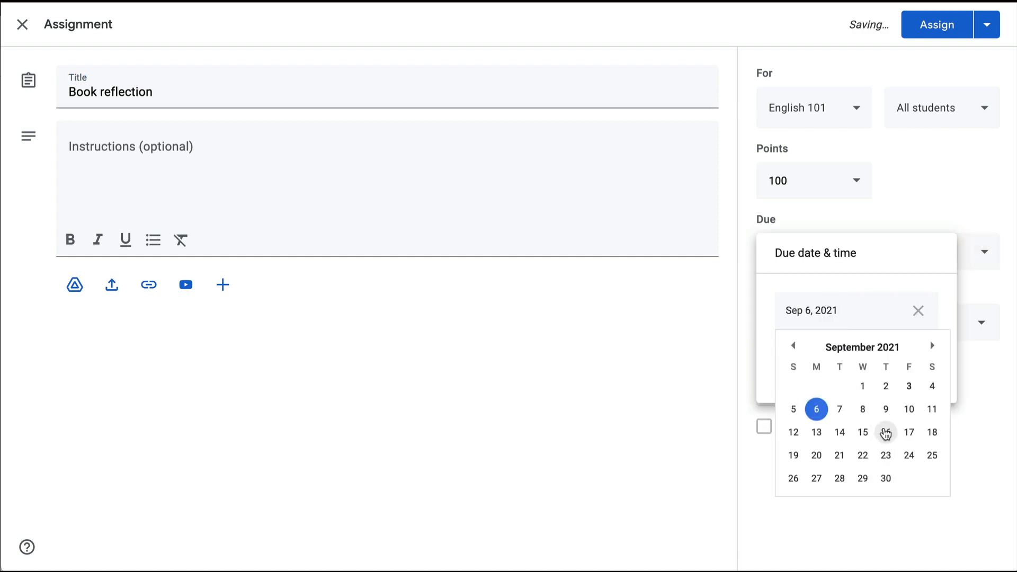
left_click(886, 432)
left_click(927, 28)
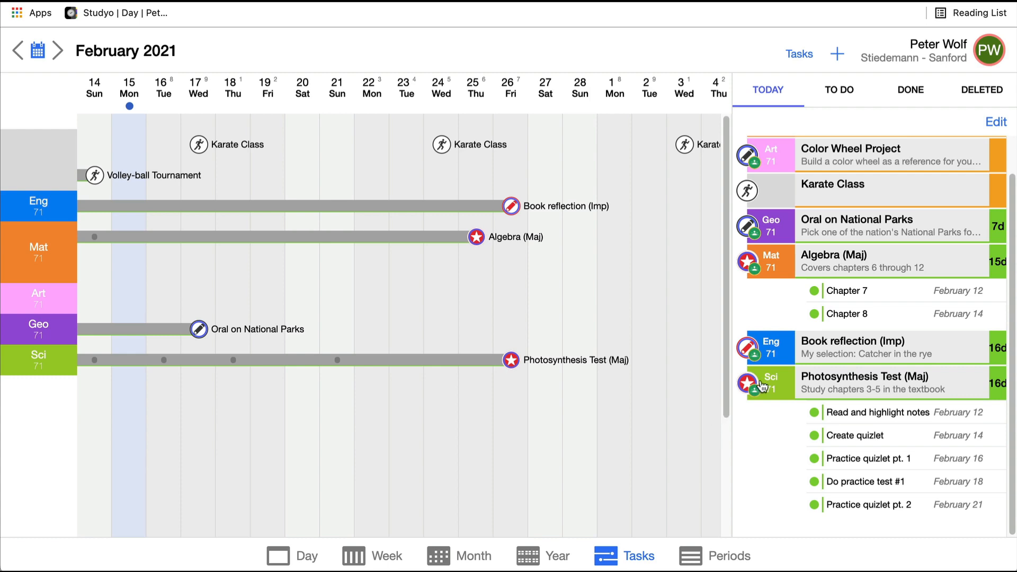
left_click(810, 345)
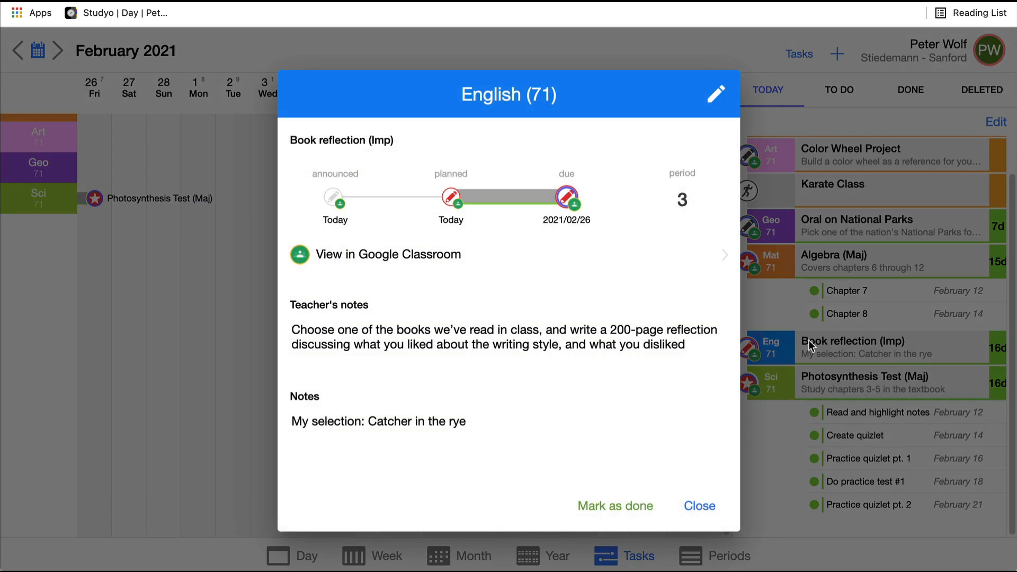
left_click(701, 507)
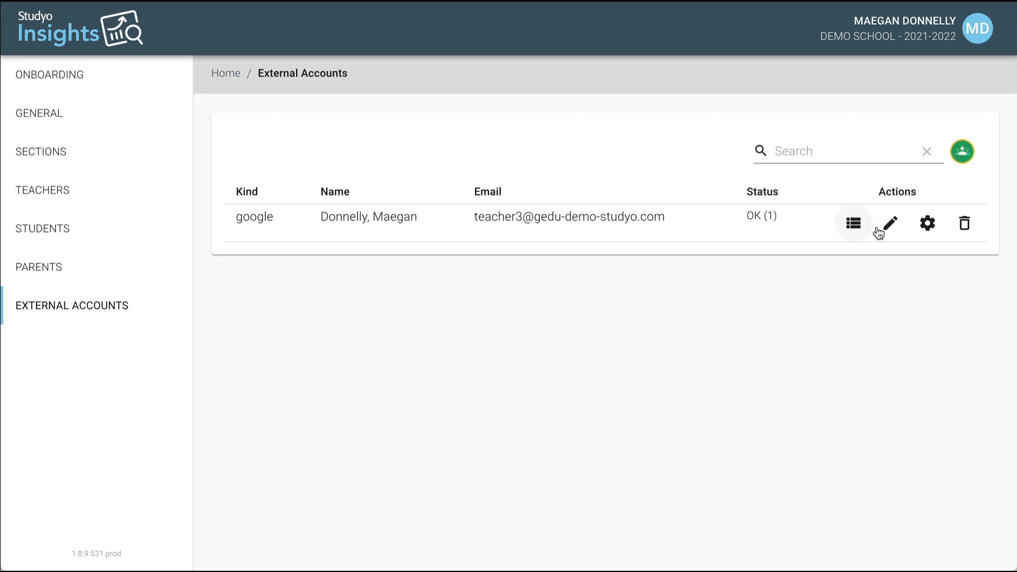
Add a new classwork rule for the linked Google account with keyword 'Imp'.
left_click(927, 223)
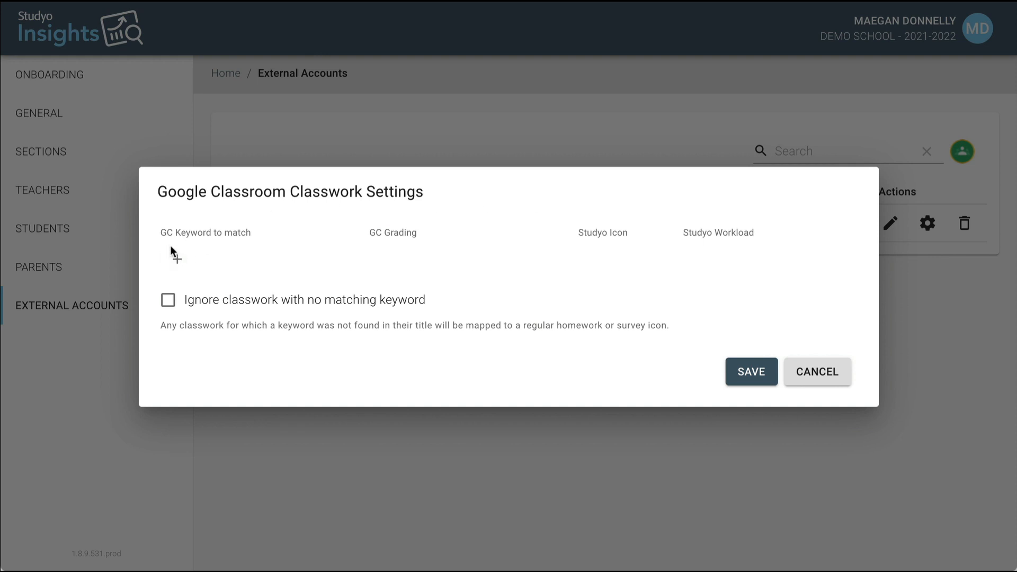
left_click(178, 260)
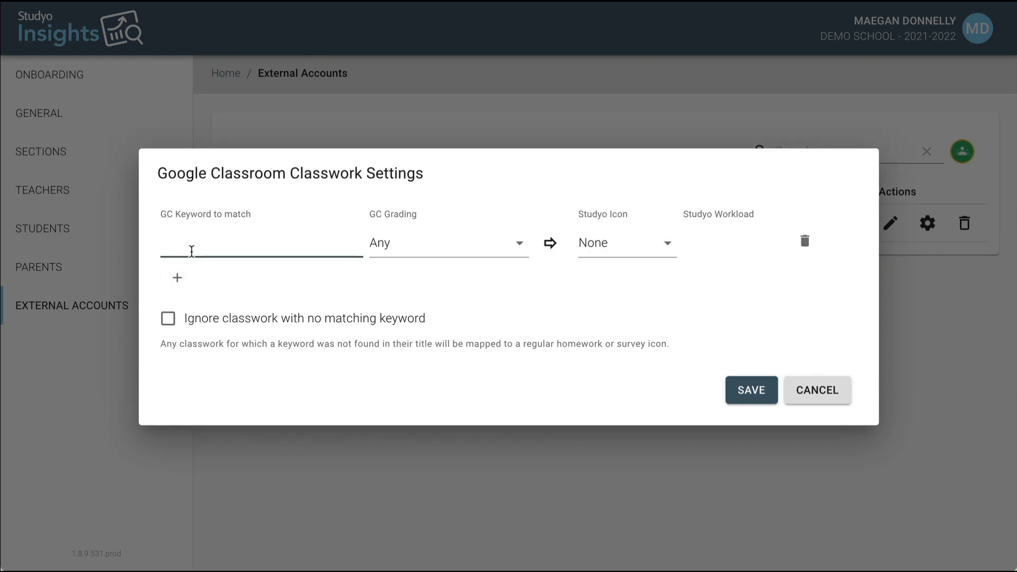
type("imp")
left_click(161, 244)
key("Delete")
type("Imp")
Map the Imp rule to the Homework icon with Medium workload and save it.
left_click(607, 250)
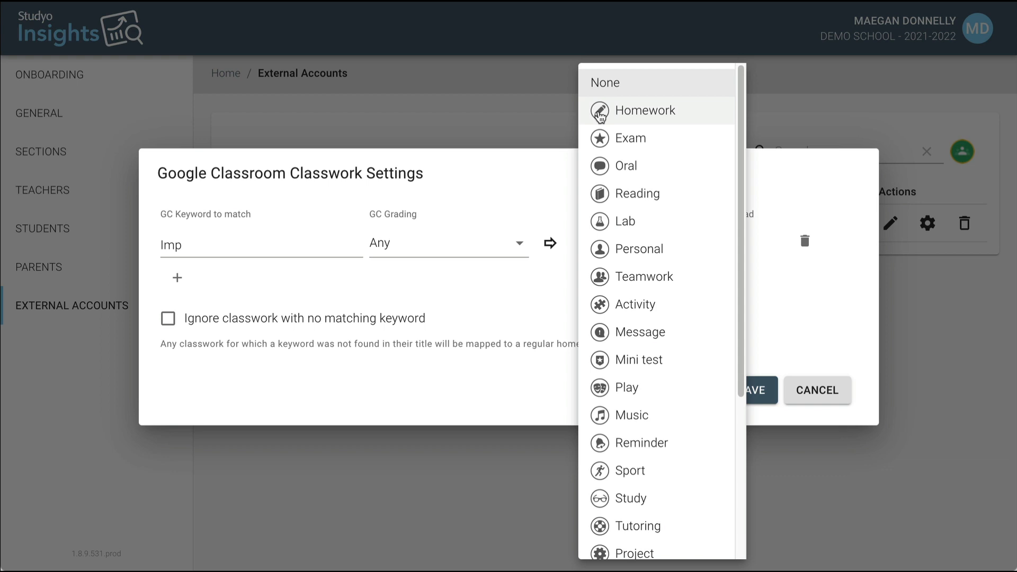
left_click(601, 112)
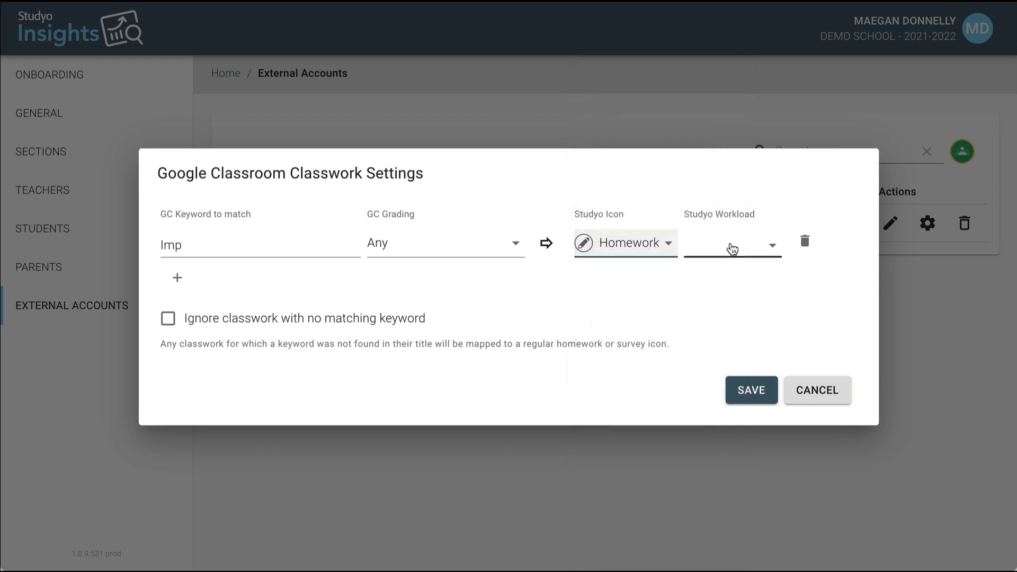
left_click(730, 249)
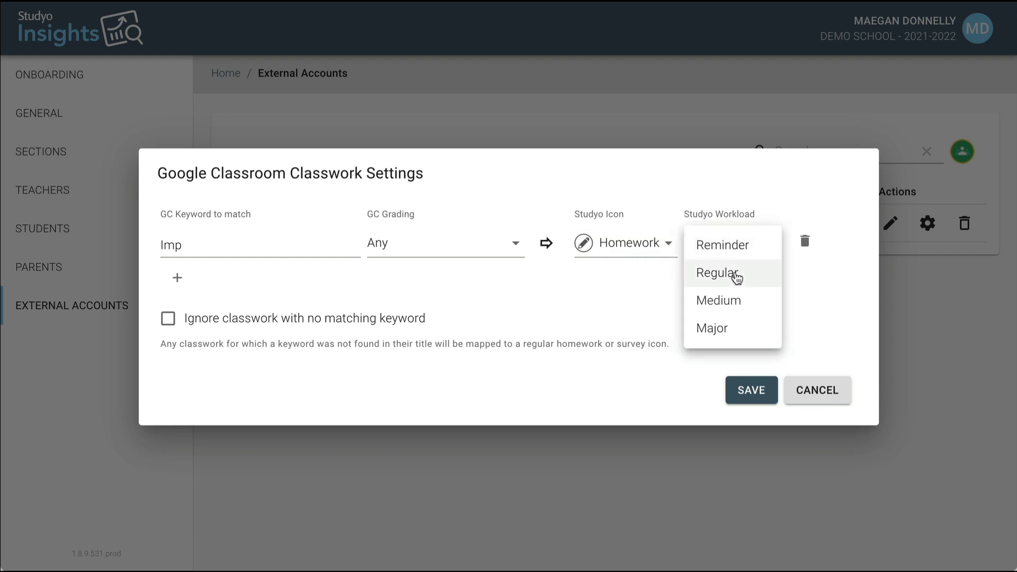
left_click(748, 308)
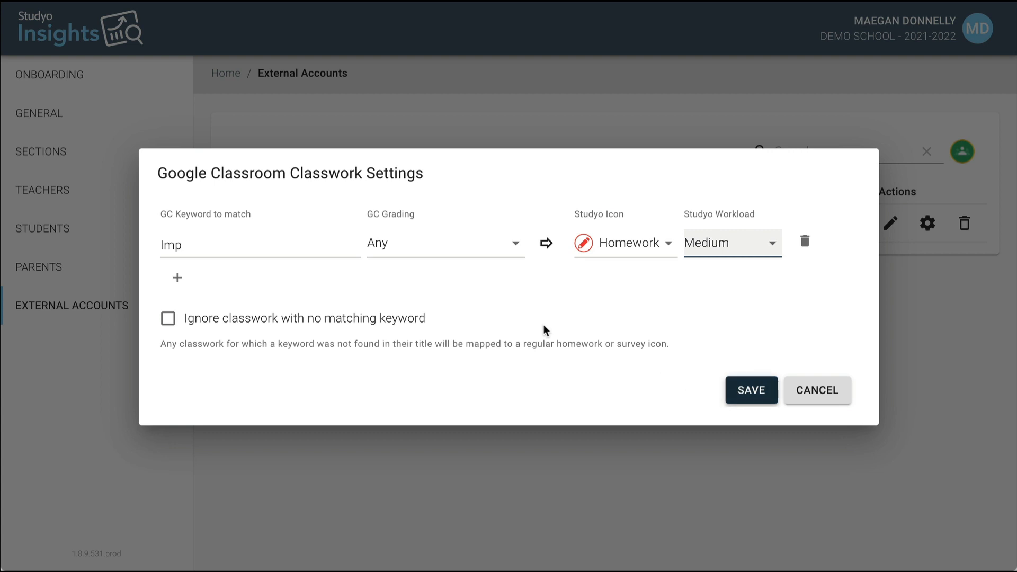
left_click(183, 246)
left_click_drag(183, 246, 156, 250)
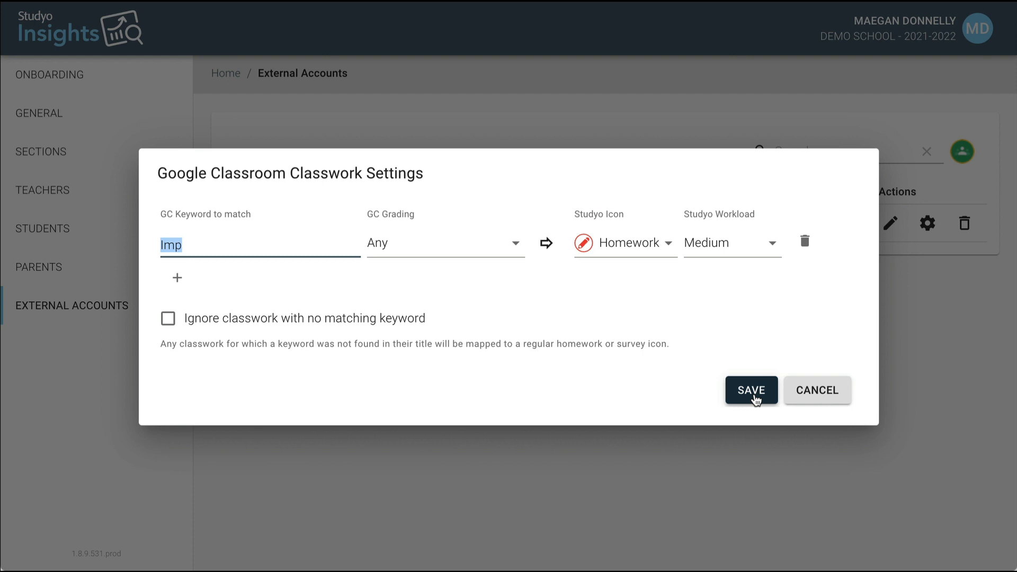
left_click(756, 398)
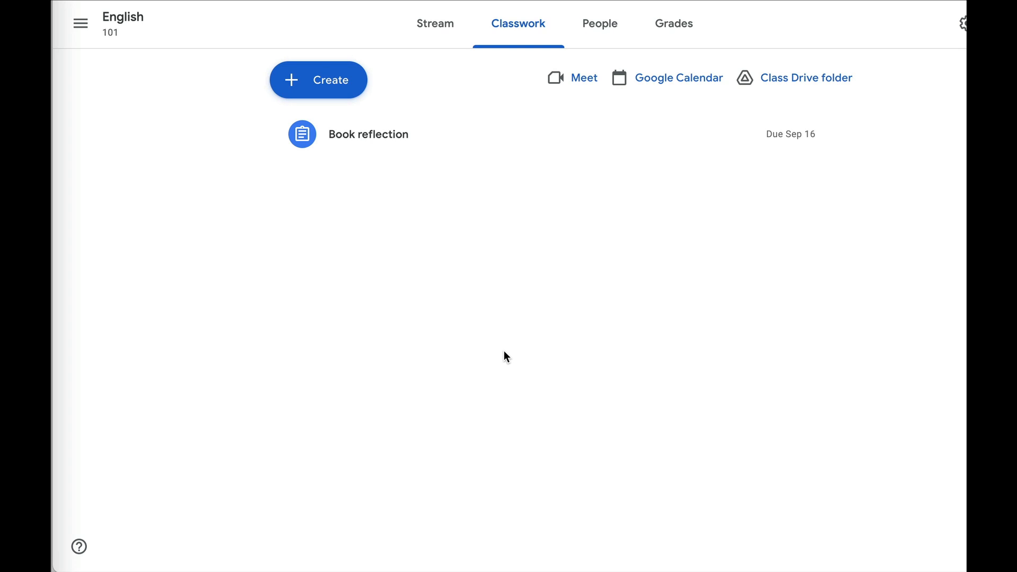
Edit the Book reflection assignment to add '(Imp)' to its title and save the change.
mouse_move(348, 150)
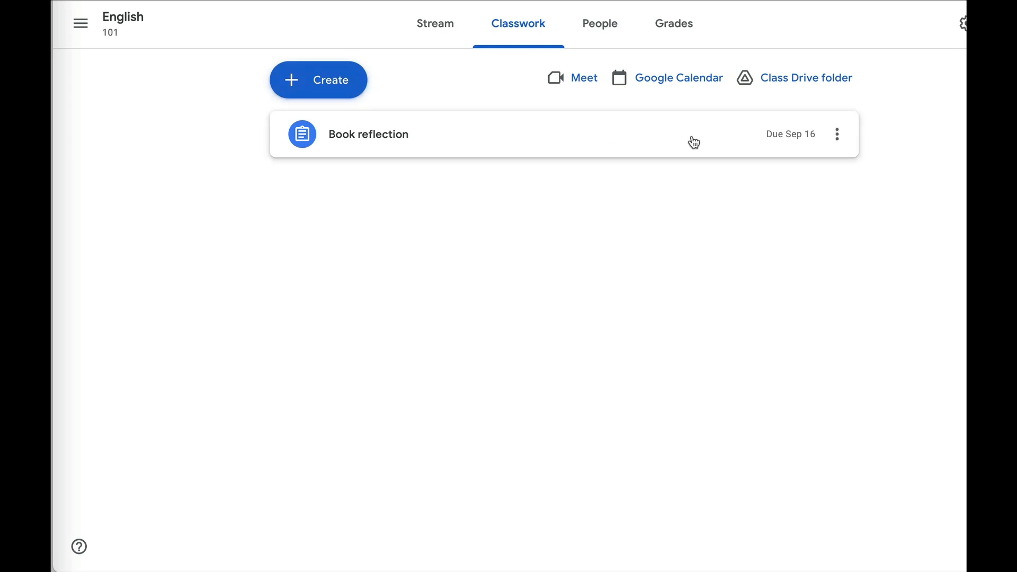
left_click(842, 137)
left_click(788, 170)
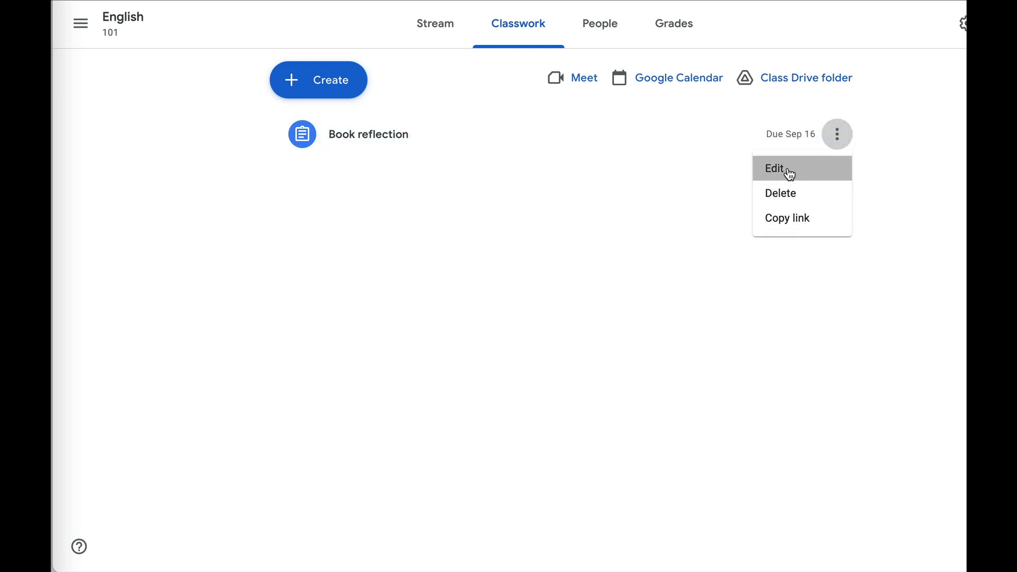
left_click(233, 89)
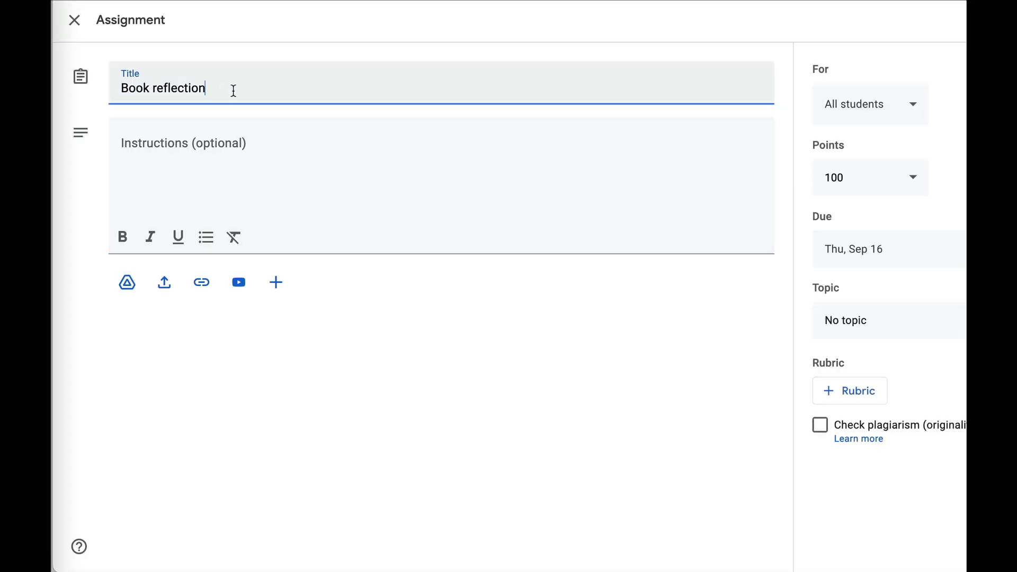
type("(Imp)")
triple_click(225, 88)
left_click(224, 88)
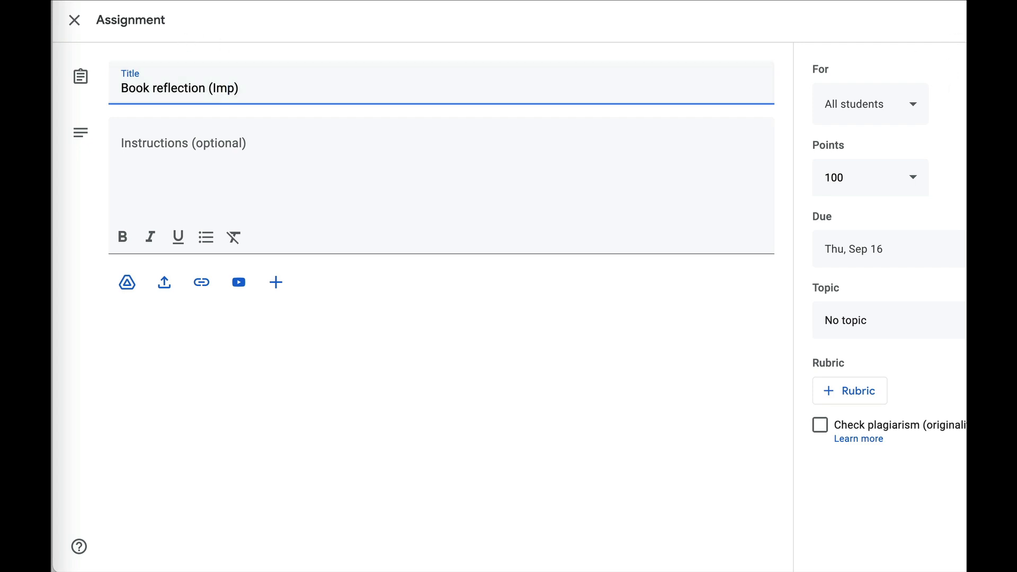
left_click(981, 20)
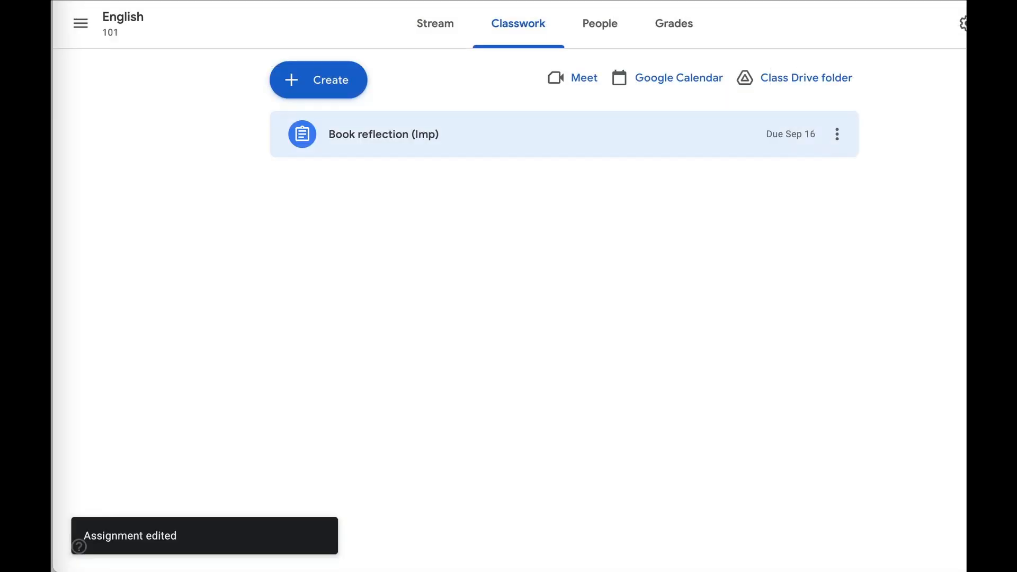
left_click(988, 1)
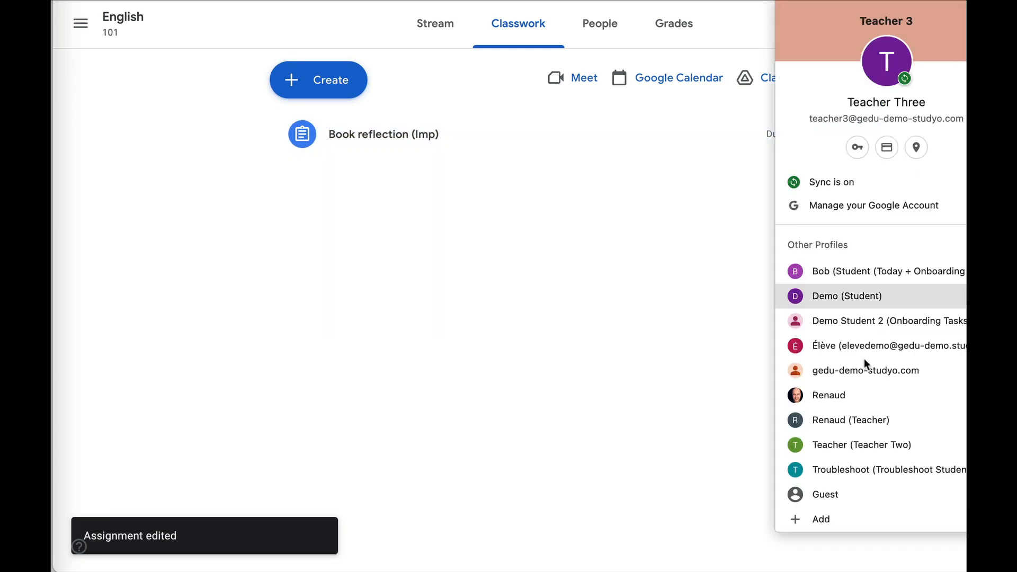
As the demo student, open Studyo's Tasks view and glance at the Algebra (Maj) task details.
left_click(860, 305)
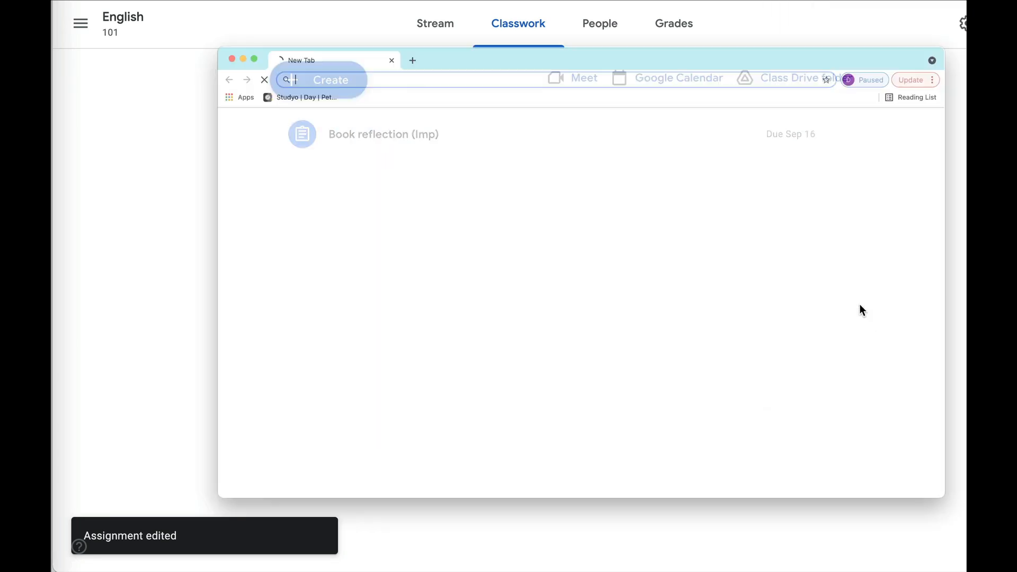
left_click(419, 362)
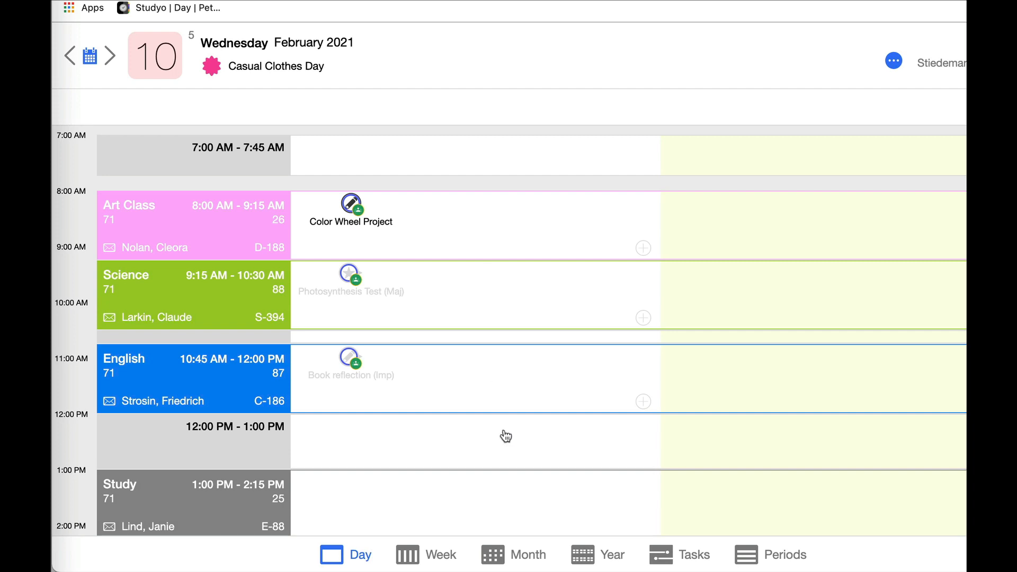
left_click(665, 557)
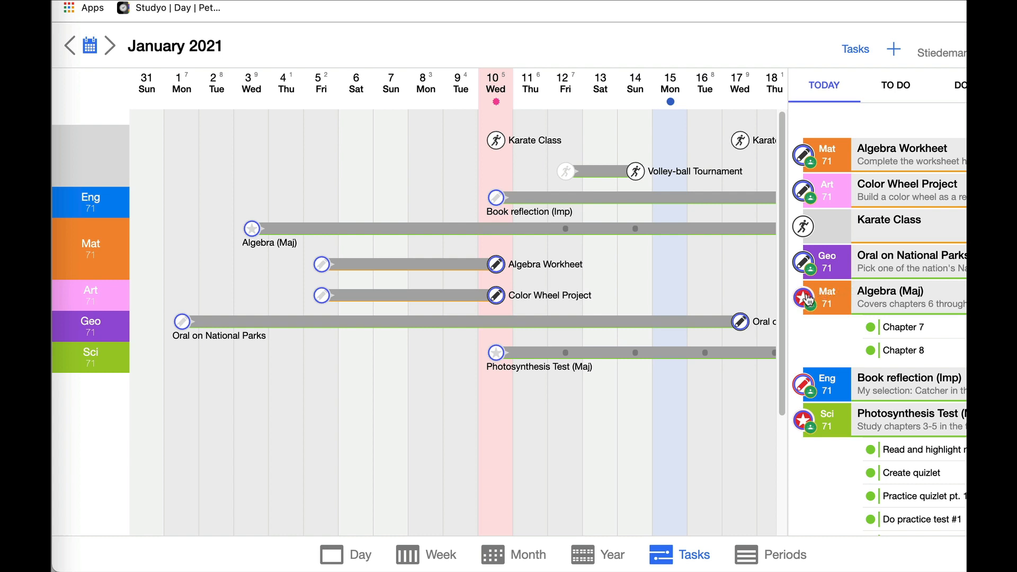
left_click(887, 297)
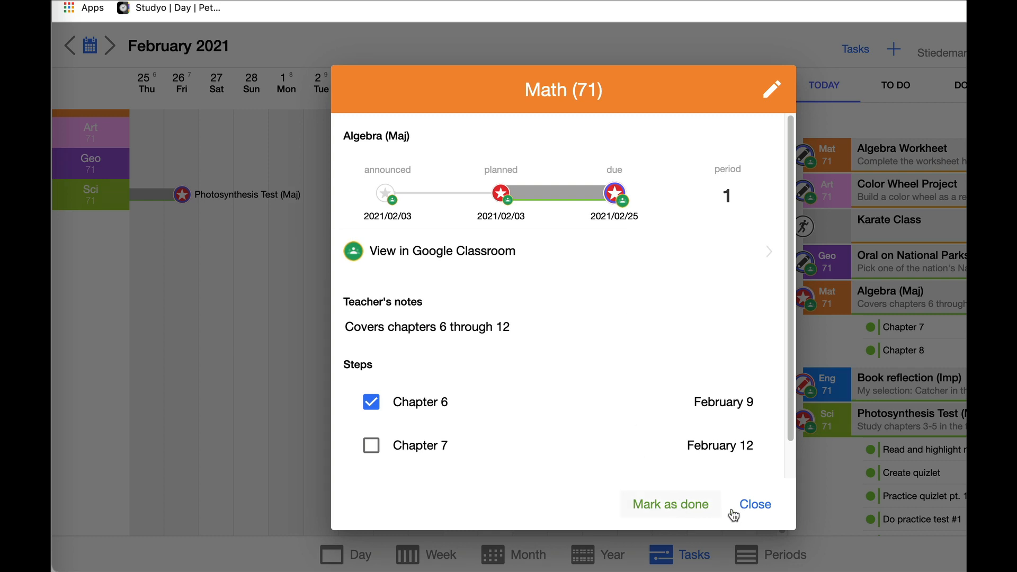
left_click(753, 505)
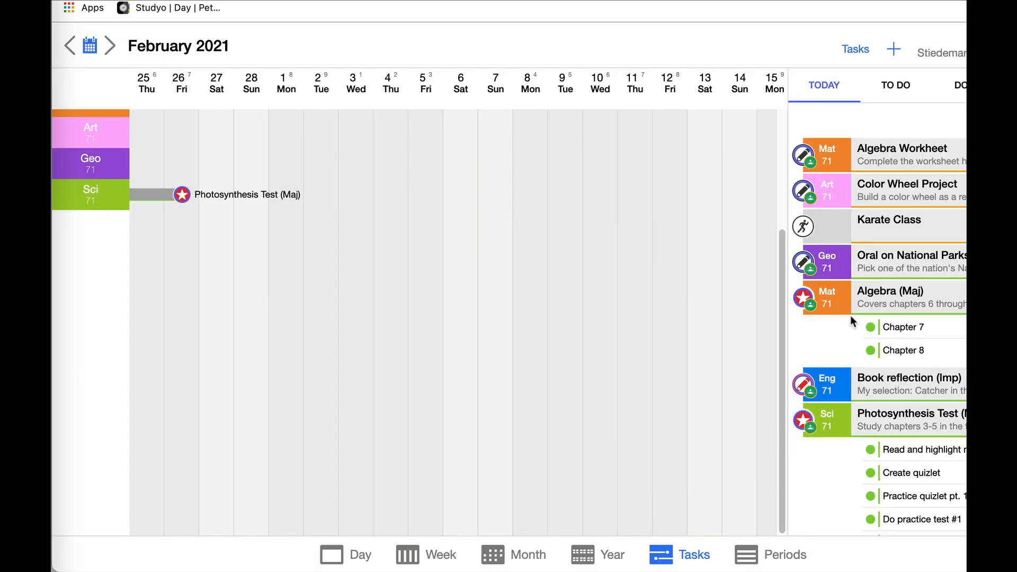